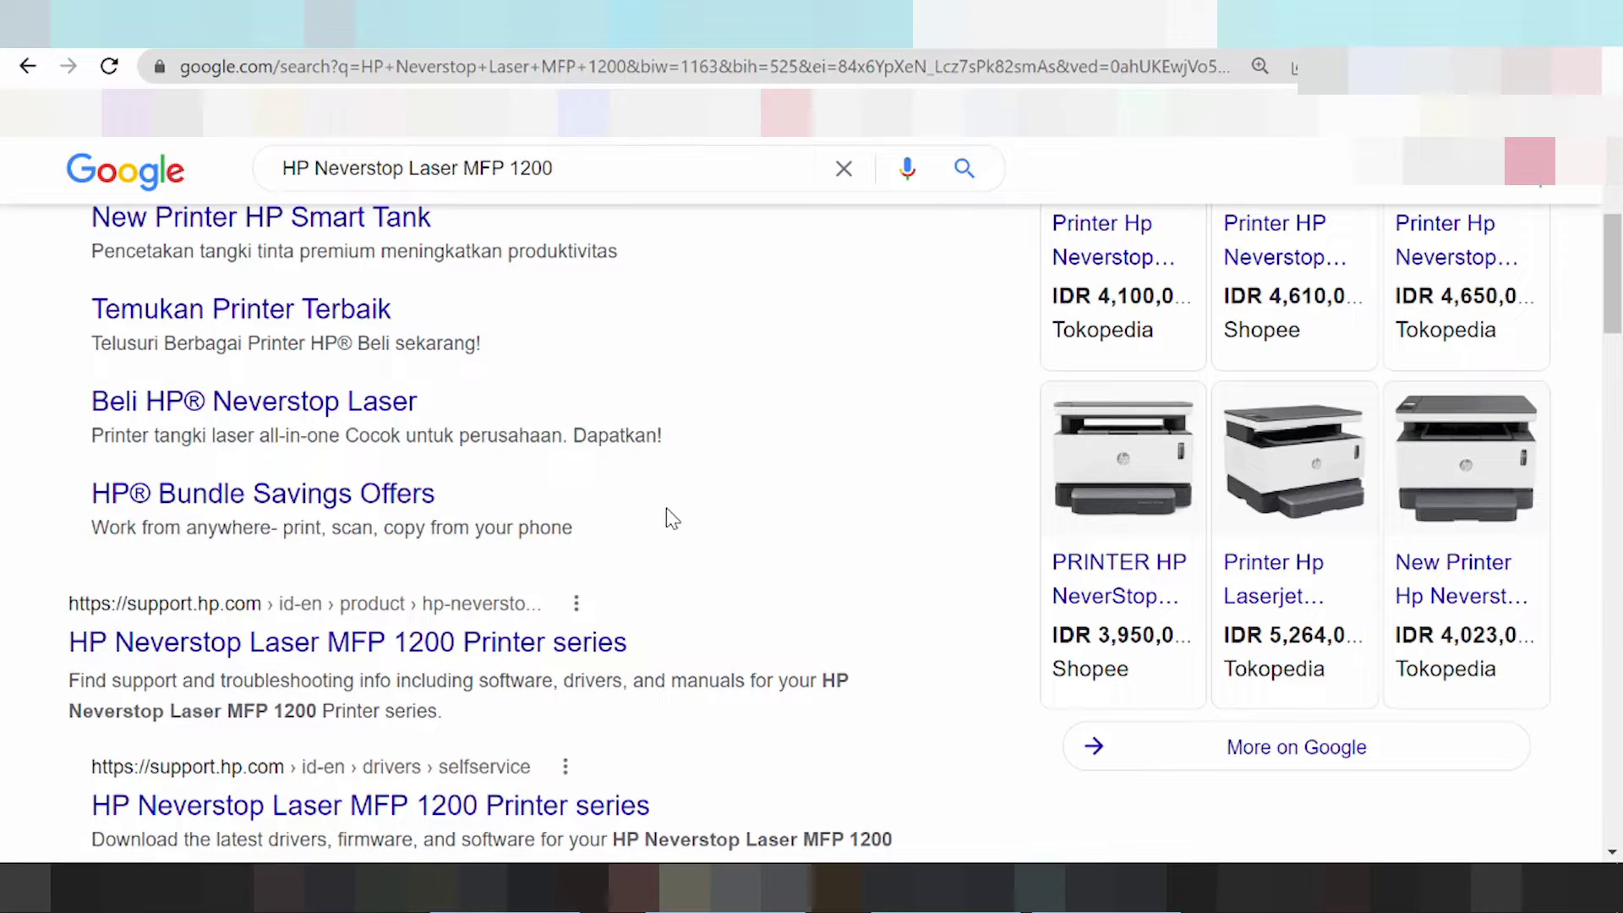
Search Google for 'HP Neverstop Laser MFP 1200 driver download'.
{"action": "key", "text": "slash"}
{"action": "type", "text": "driver"}
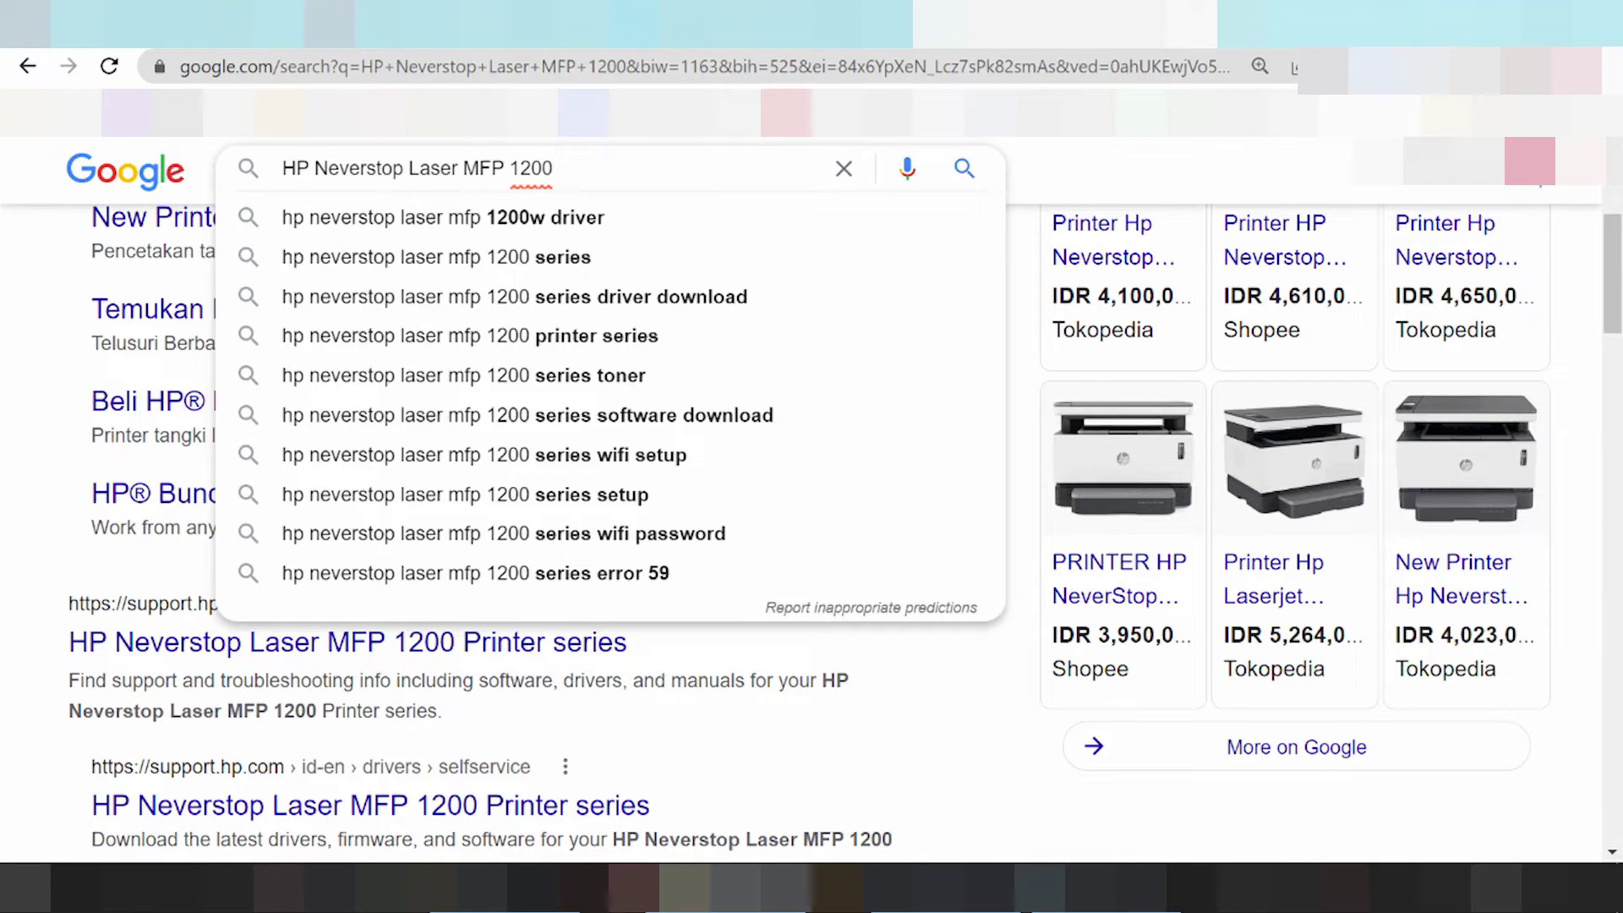
{"action": "type", "text": " download"}
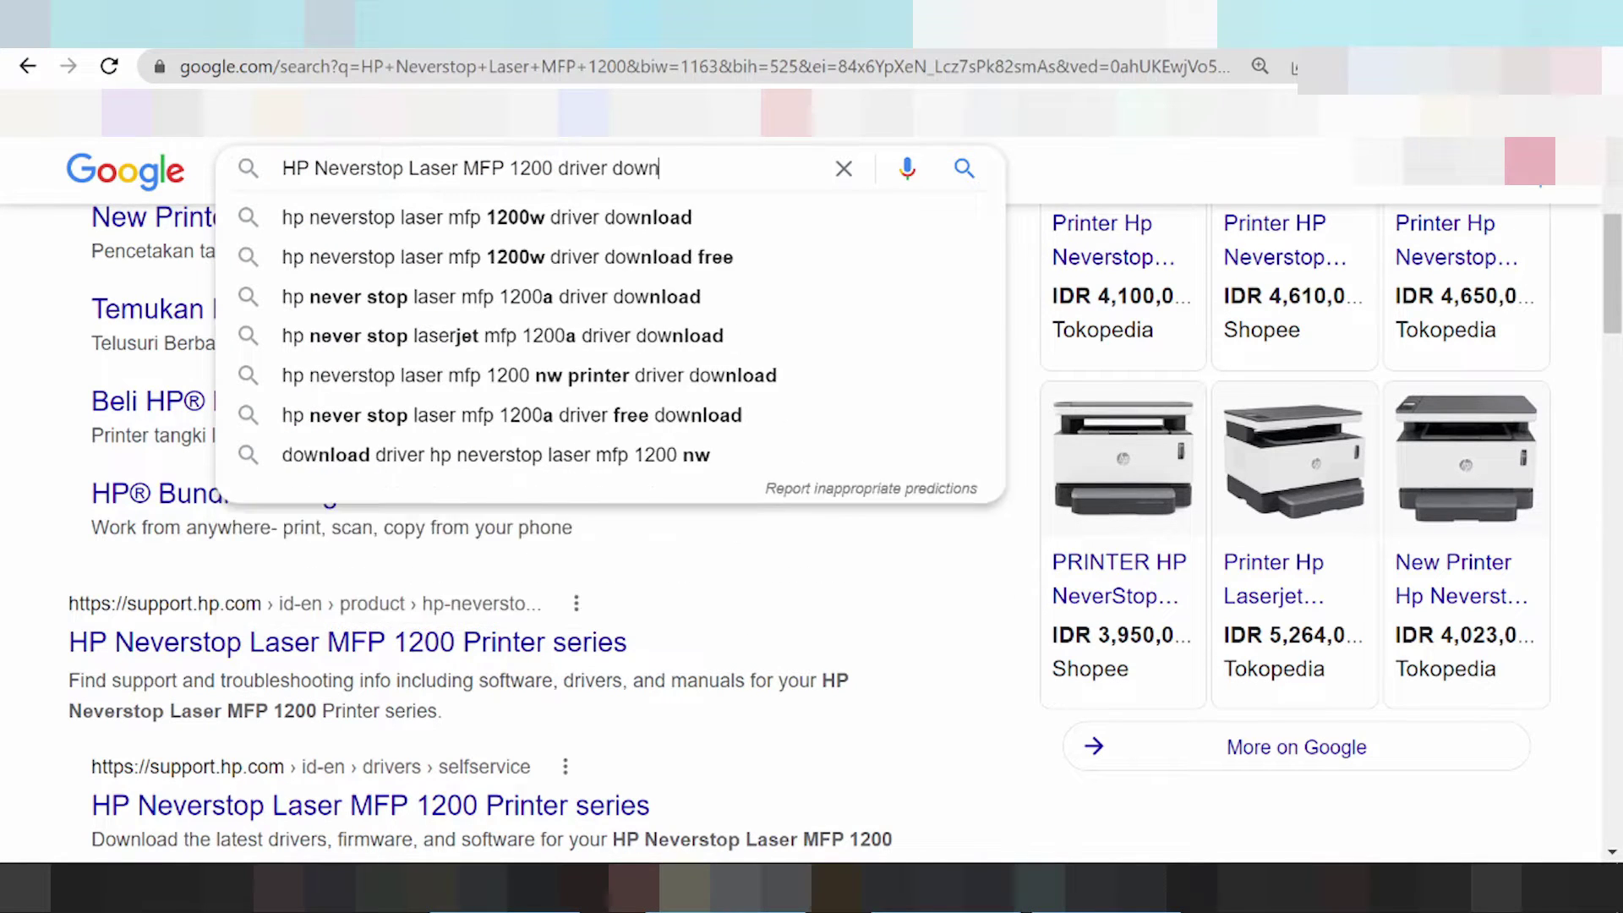
{"action": "key", "text": "Return"}
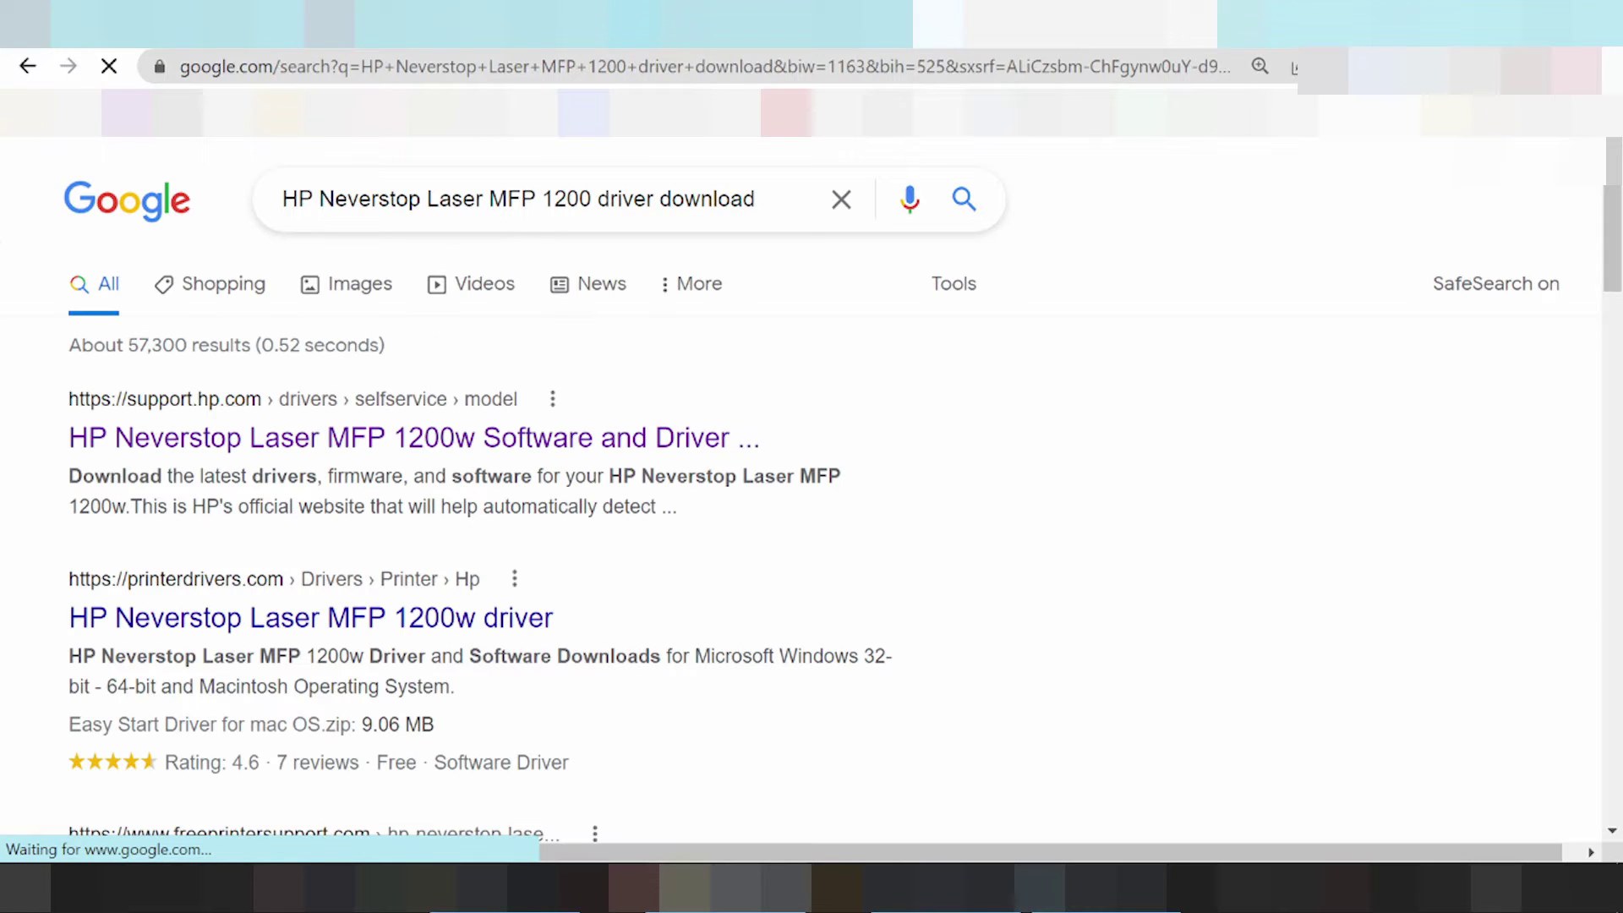
Look through the results and open HP's official support.hp.com 1200w software and drivers page.
{"action": "scroll", "coordinate": [619, 287], "scroll_direction": "down", "scroll_amount": 5}
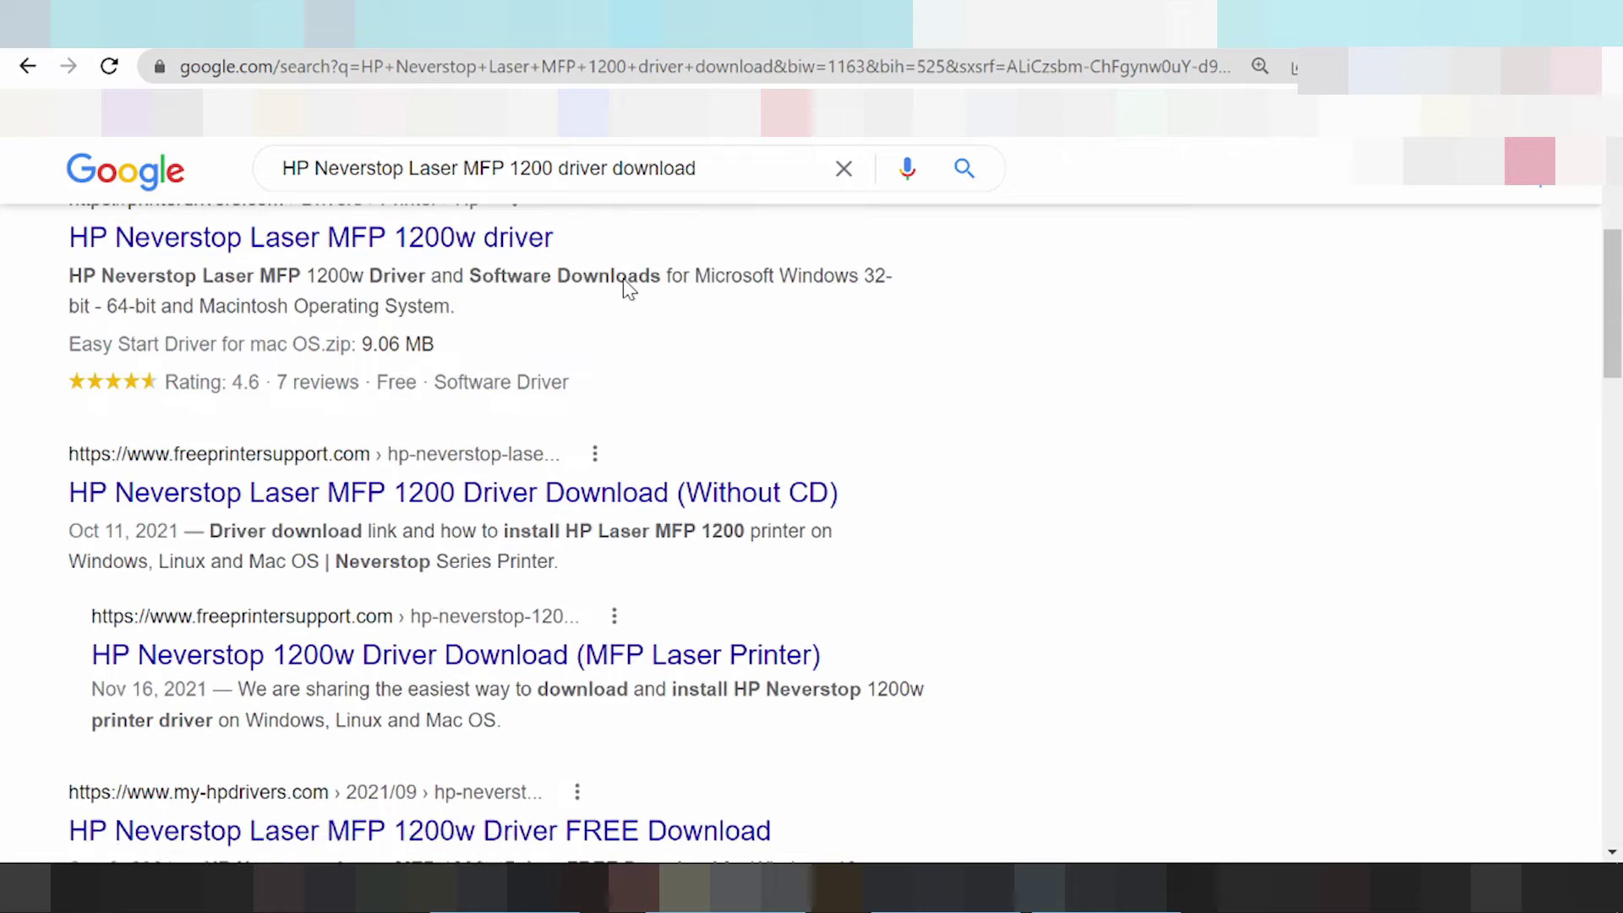
{"action": "left_click", "coordinate": [626, 288]}
{"action": "scroll", "coordinate": [638, 308], "scroll_direction": "down", "scroll_amount": 1}
{"action": "scroll", "coordinate": [640, 309], "scroll_direction": "down", "scroll_amount": 5}
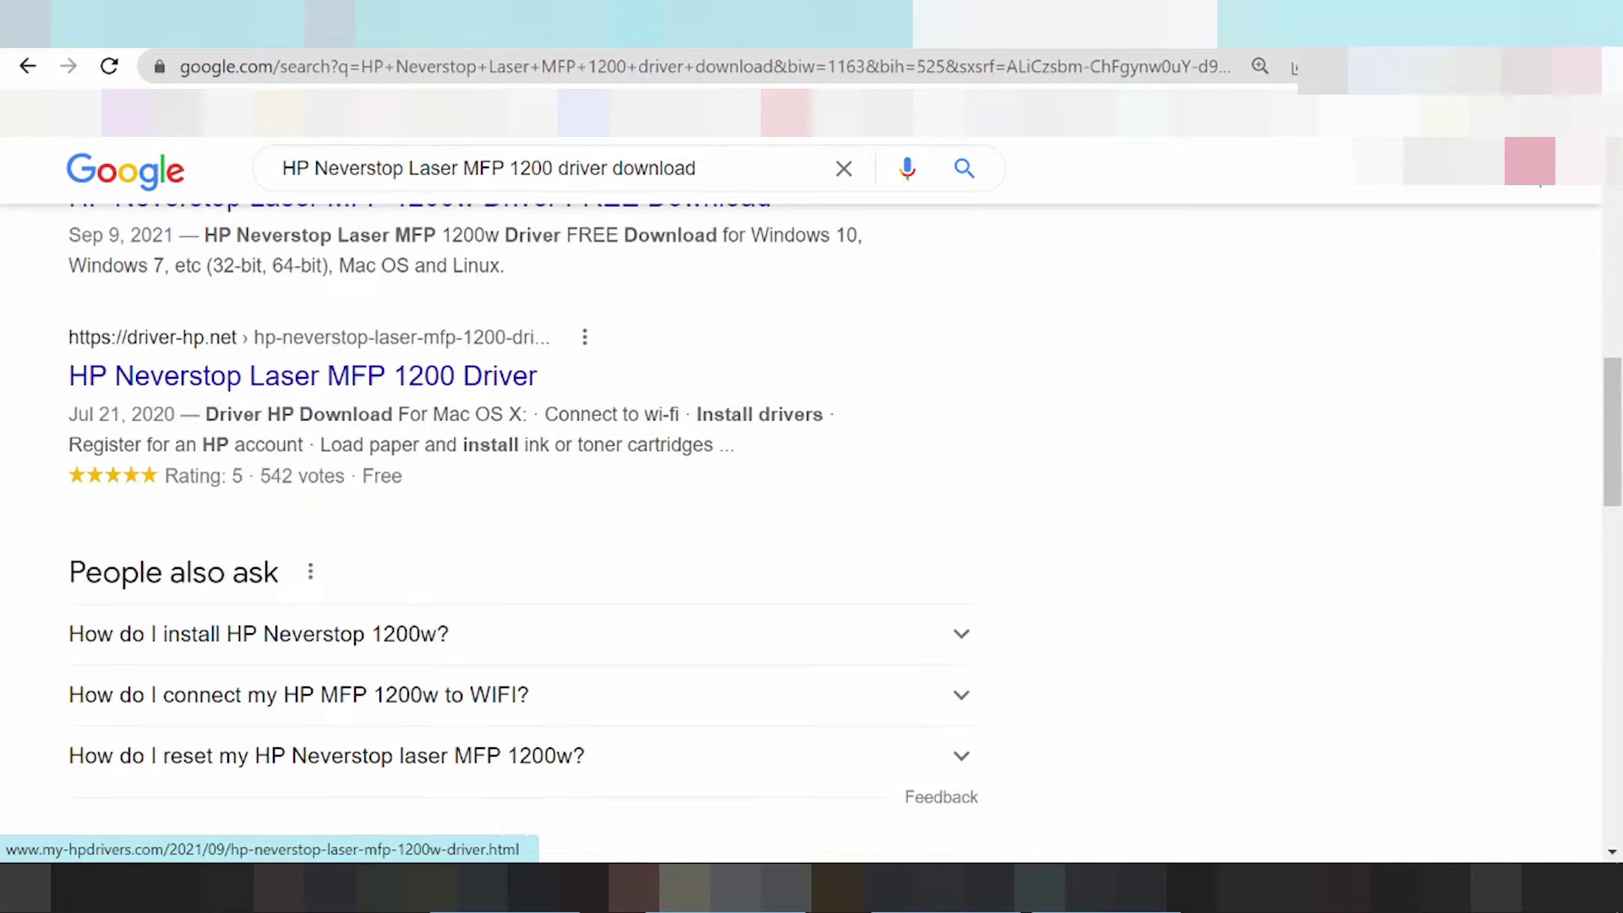
{"action": "scroll", "coordinate": [668, 339], "scroll_direction": "down", "scroll_amount": 5}
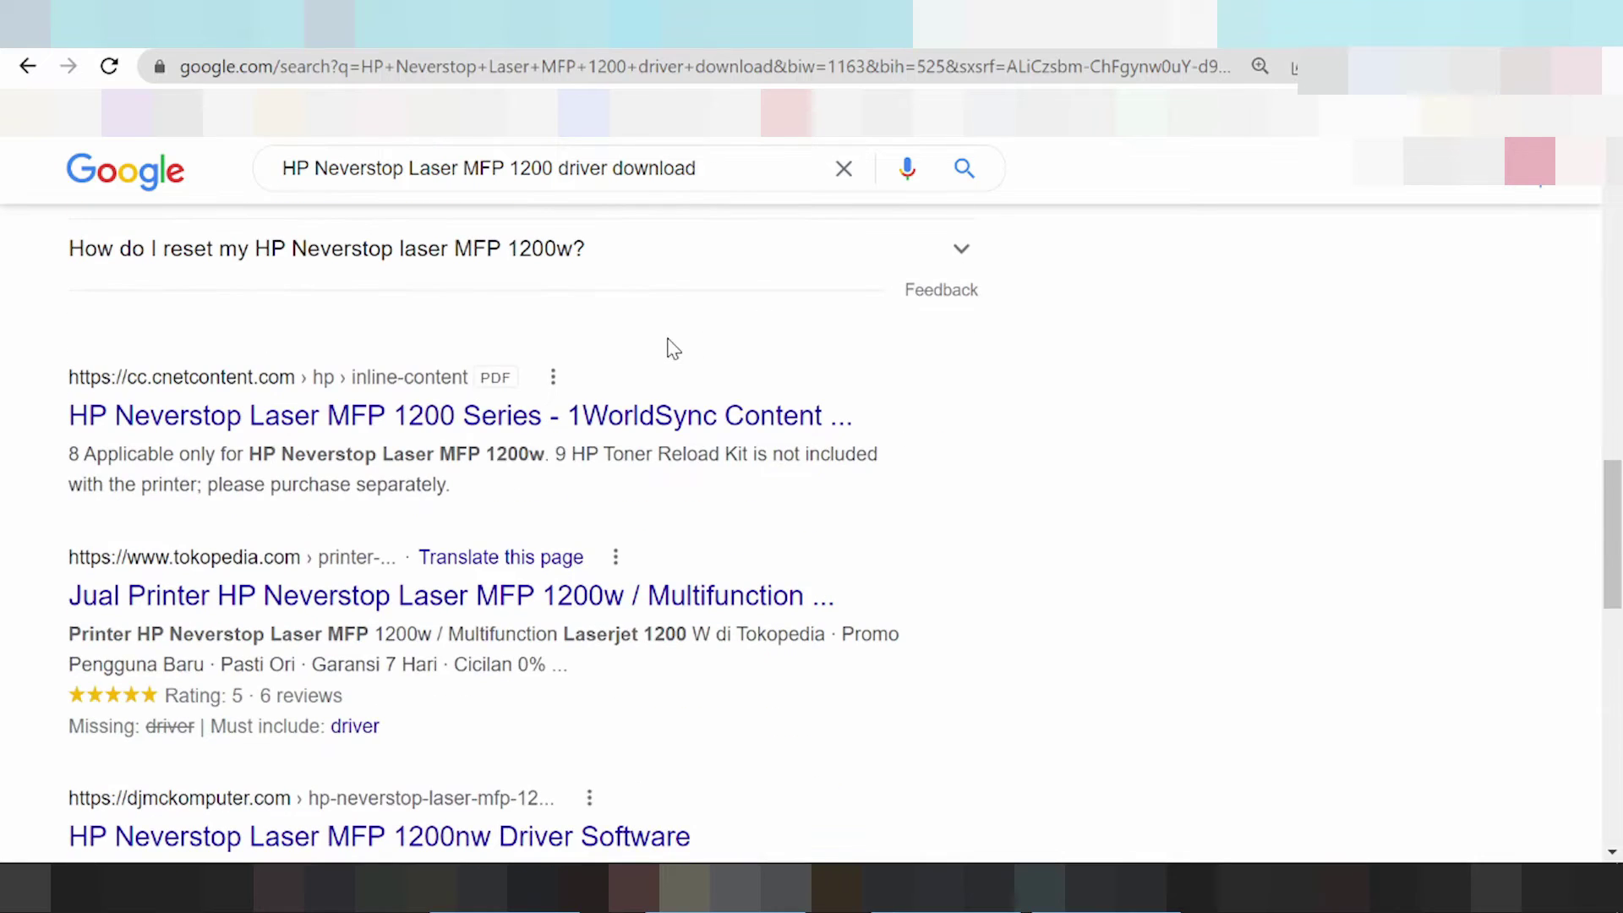
{"action": "scroll", "coordinate": [727, 402], "scroll_direction": "down", "scroll_amount": 8}
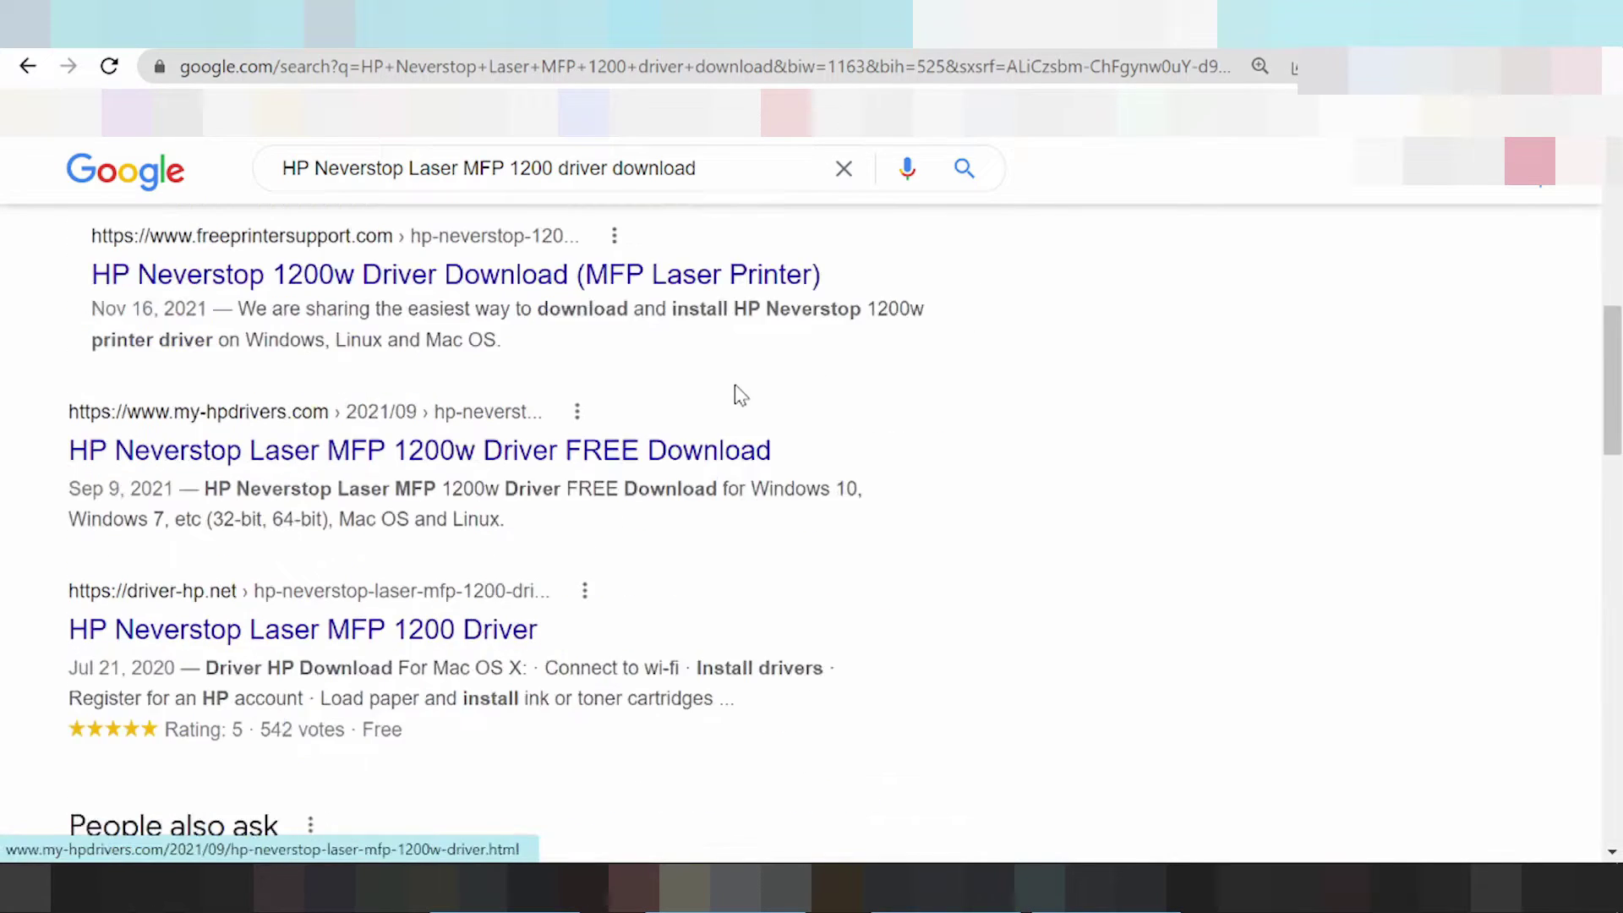
{"action": "scroll", "coordinate": [734, 384], "scroll_direction": "up", "scroll_amount": 8}
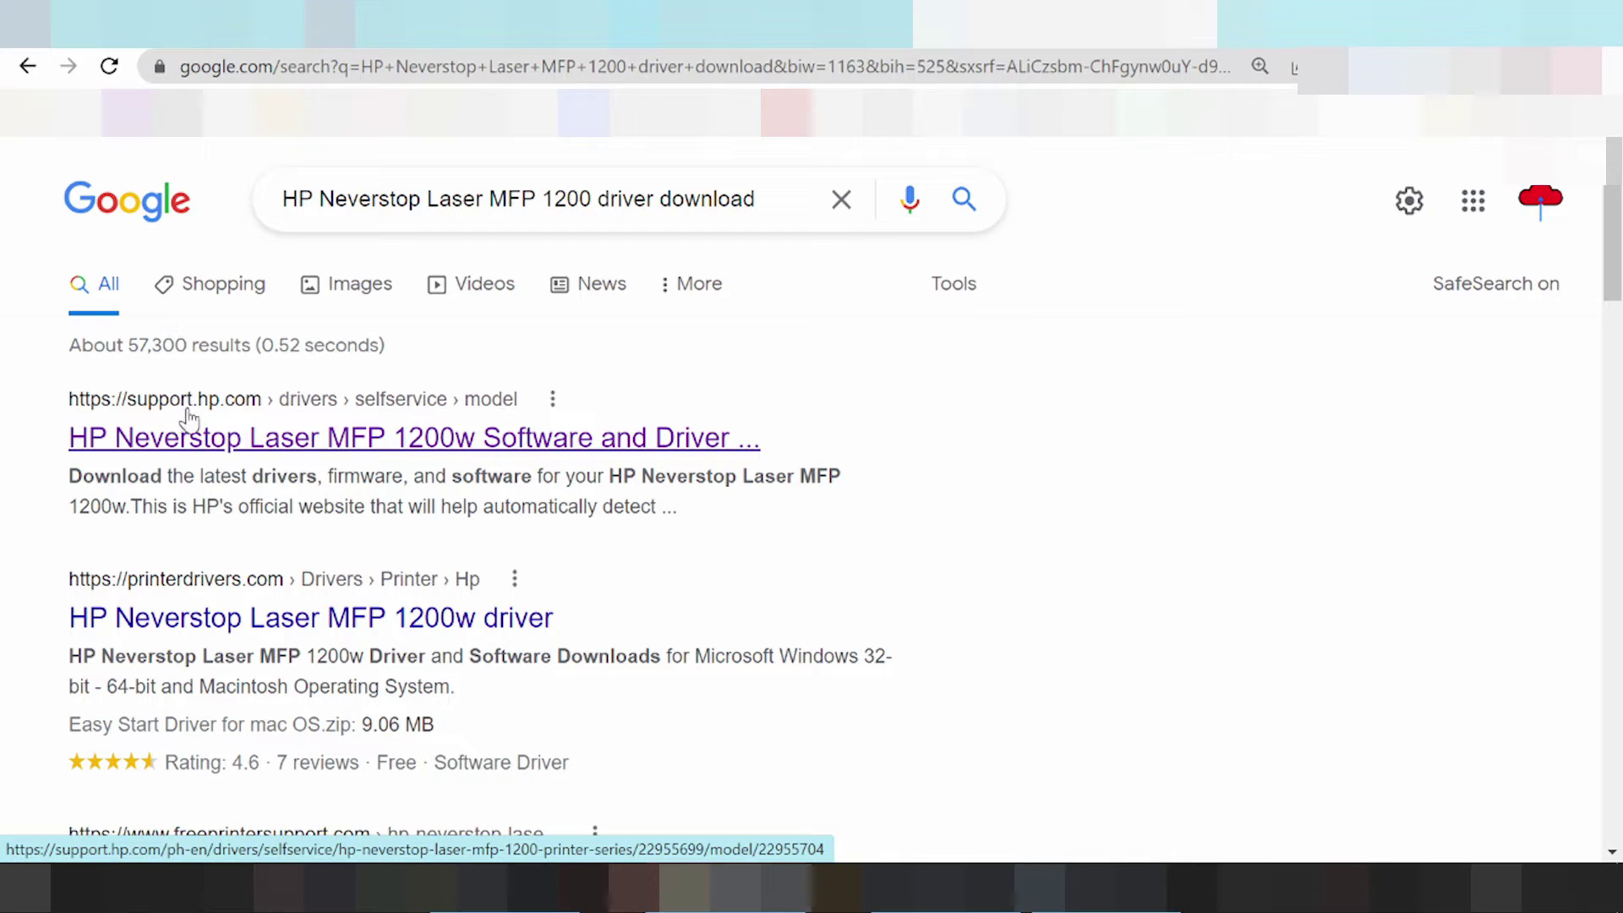
{"action": "left_click", "coordinate": [256, 456]}
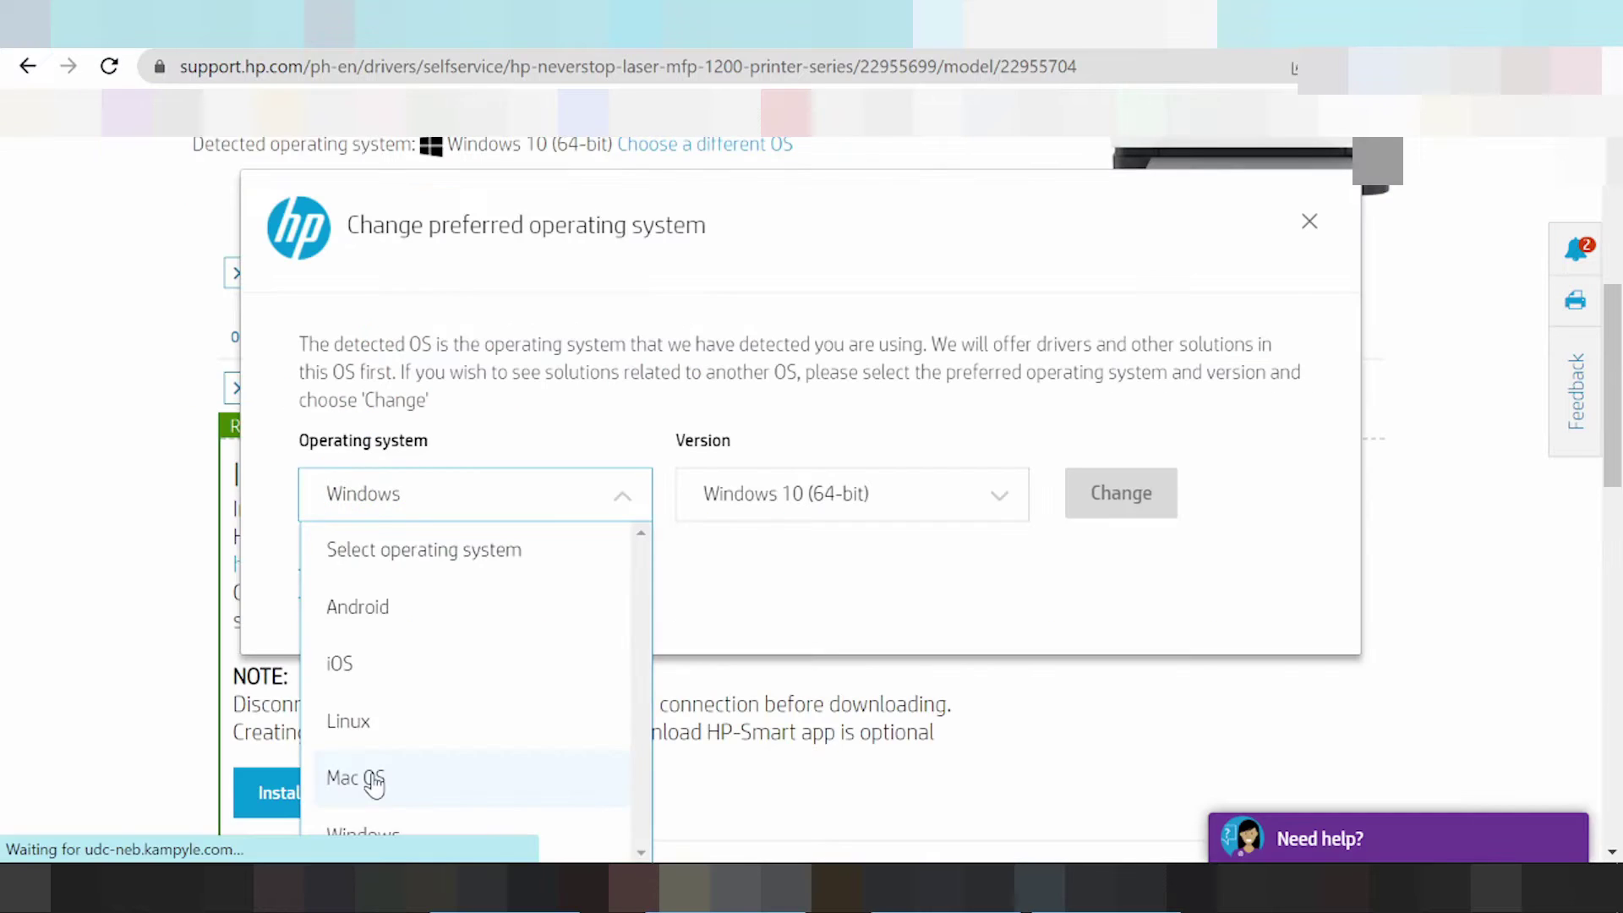
Choose a different OS and pick Windows in the Operating system dropdown.
{"action": "left_click", "coordinate": [372, 782]}
{"action": "left_click", "coordinate": [732, 508]}
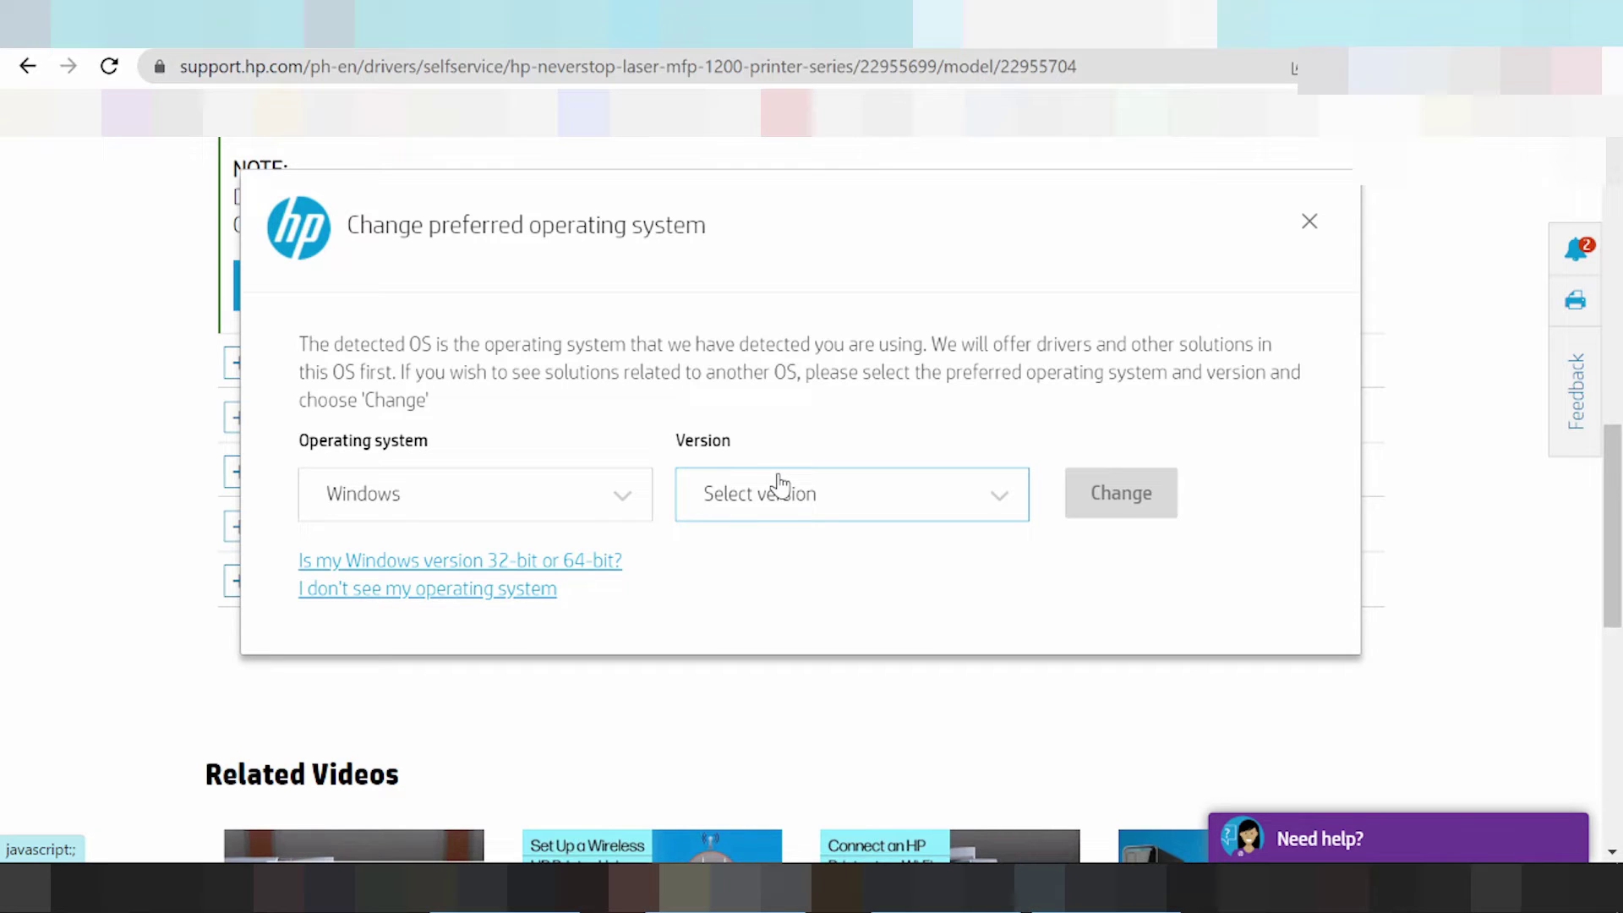
Select Windows 11 as the version and apply it as the preferred OS.
{"action": "left_click", "coordinate": [780, 486]}
{"action": "scroll", "coordinate": [895, 677], "scroll_direction": "up", "scroll_amount": 5}
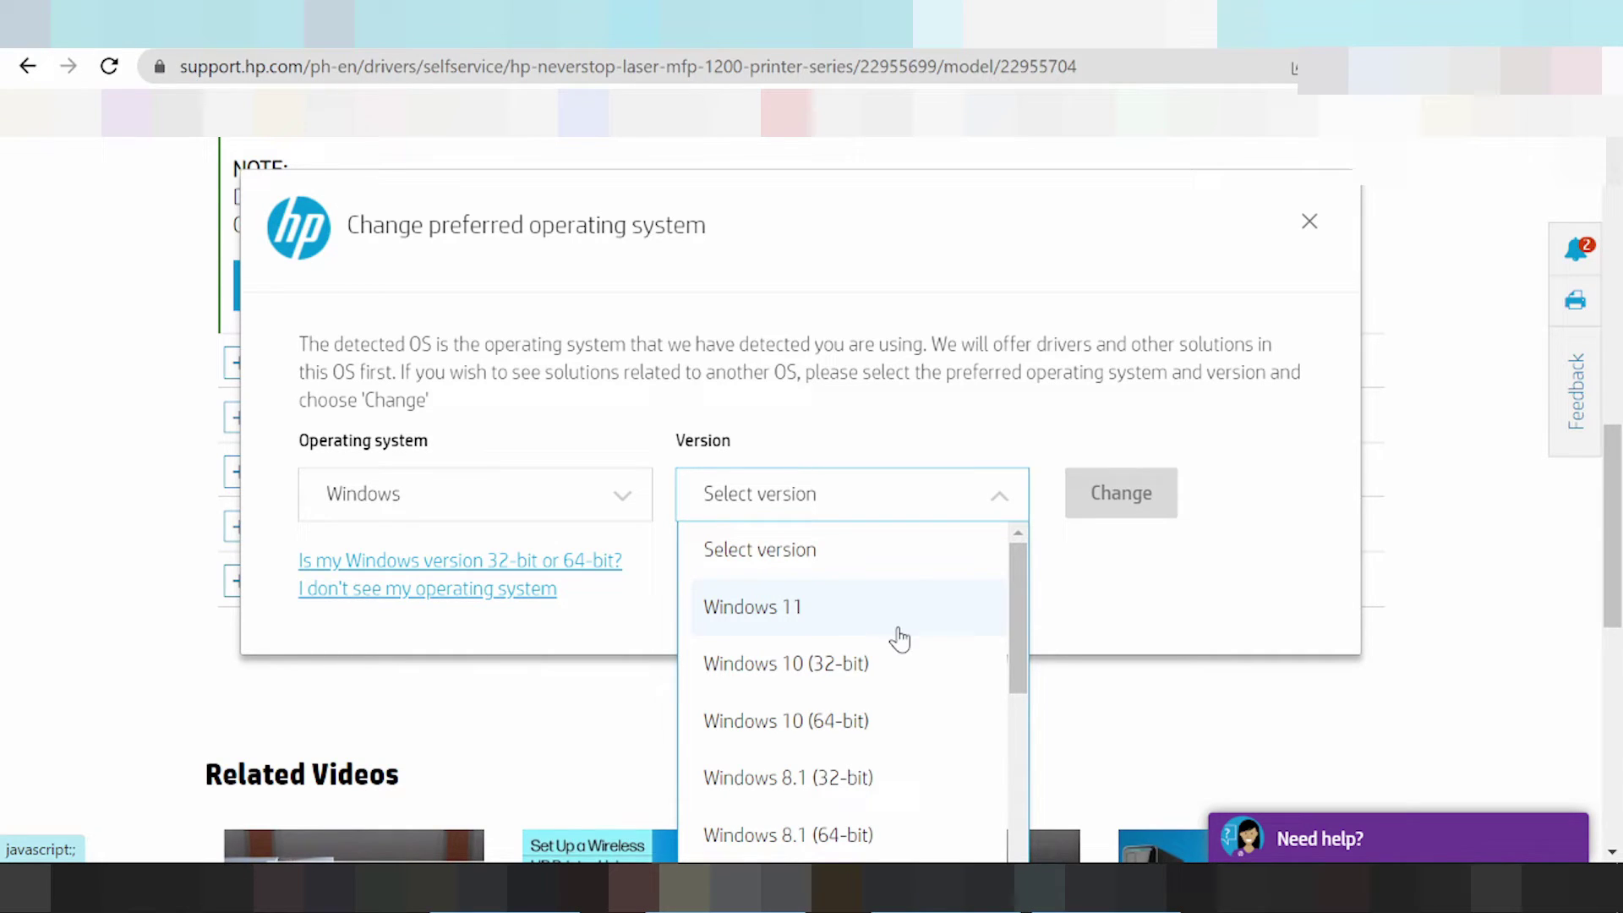
{"action": "scroll", "coordinate": [902, 618], "scroll_direction": "up", "scroll_amount": 3}
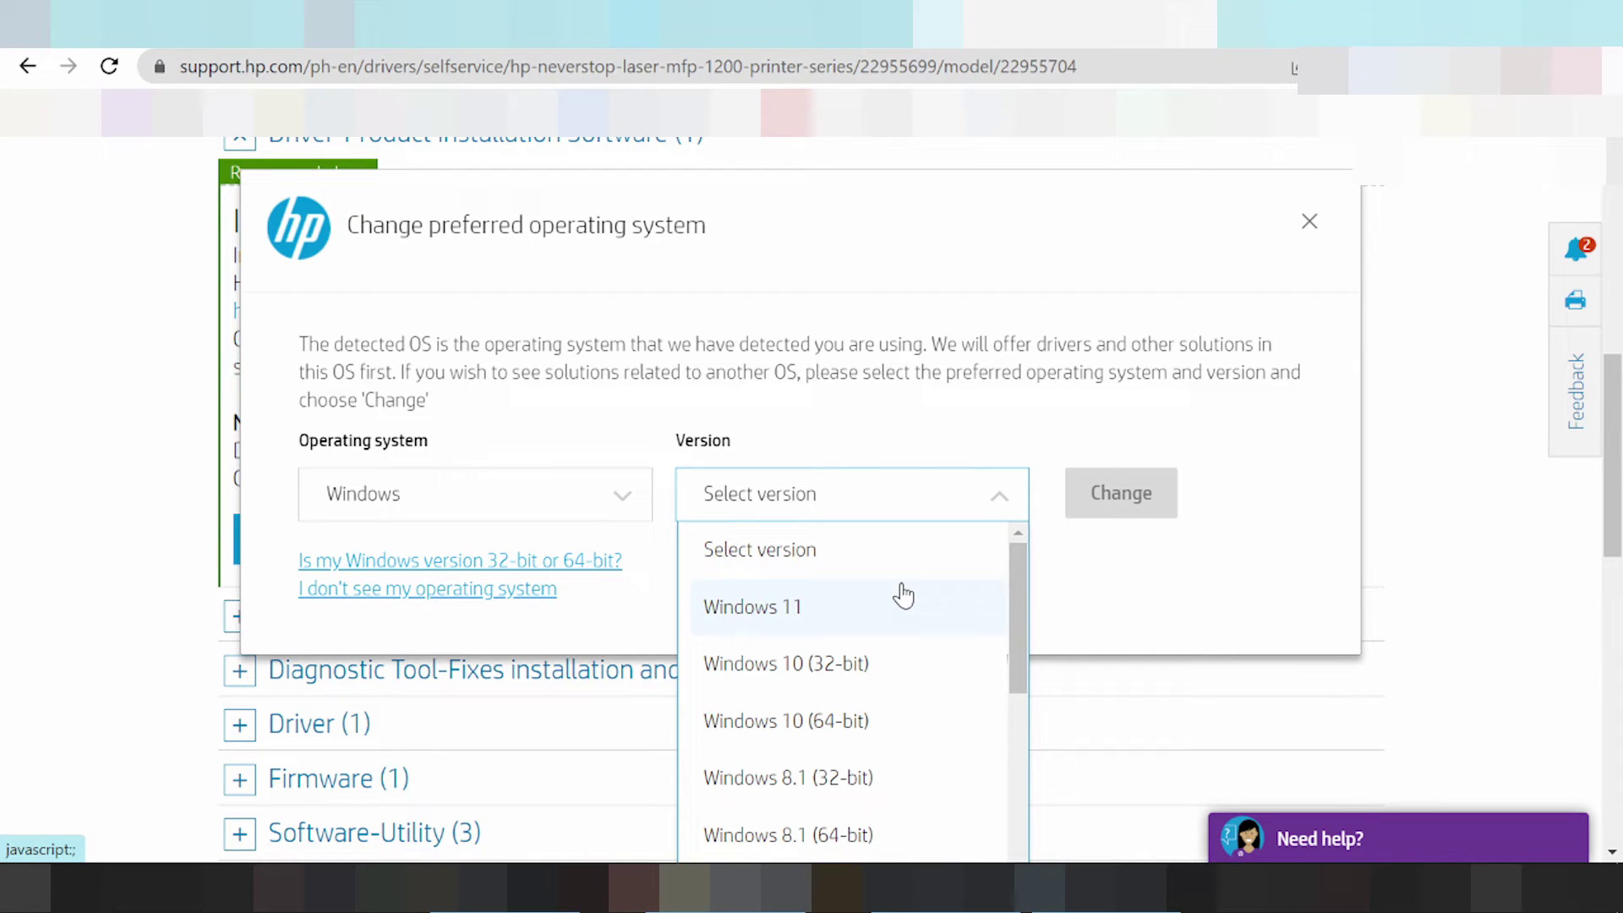
{"action": "left_click", "coordinate": [791, 613]}
{"action": "left_click", "coordinate": [1123, 494]}
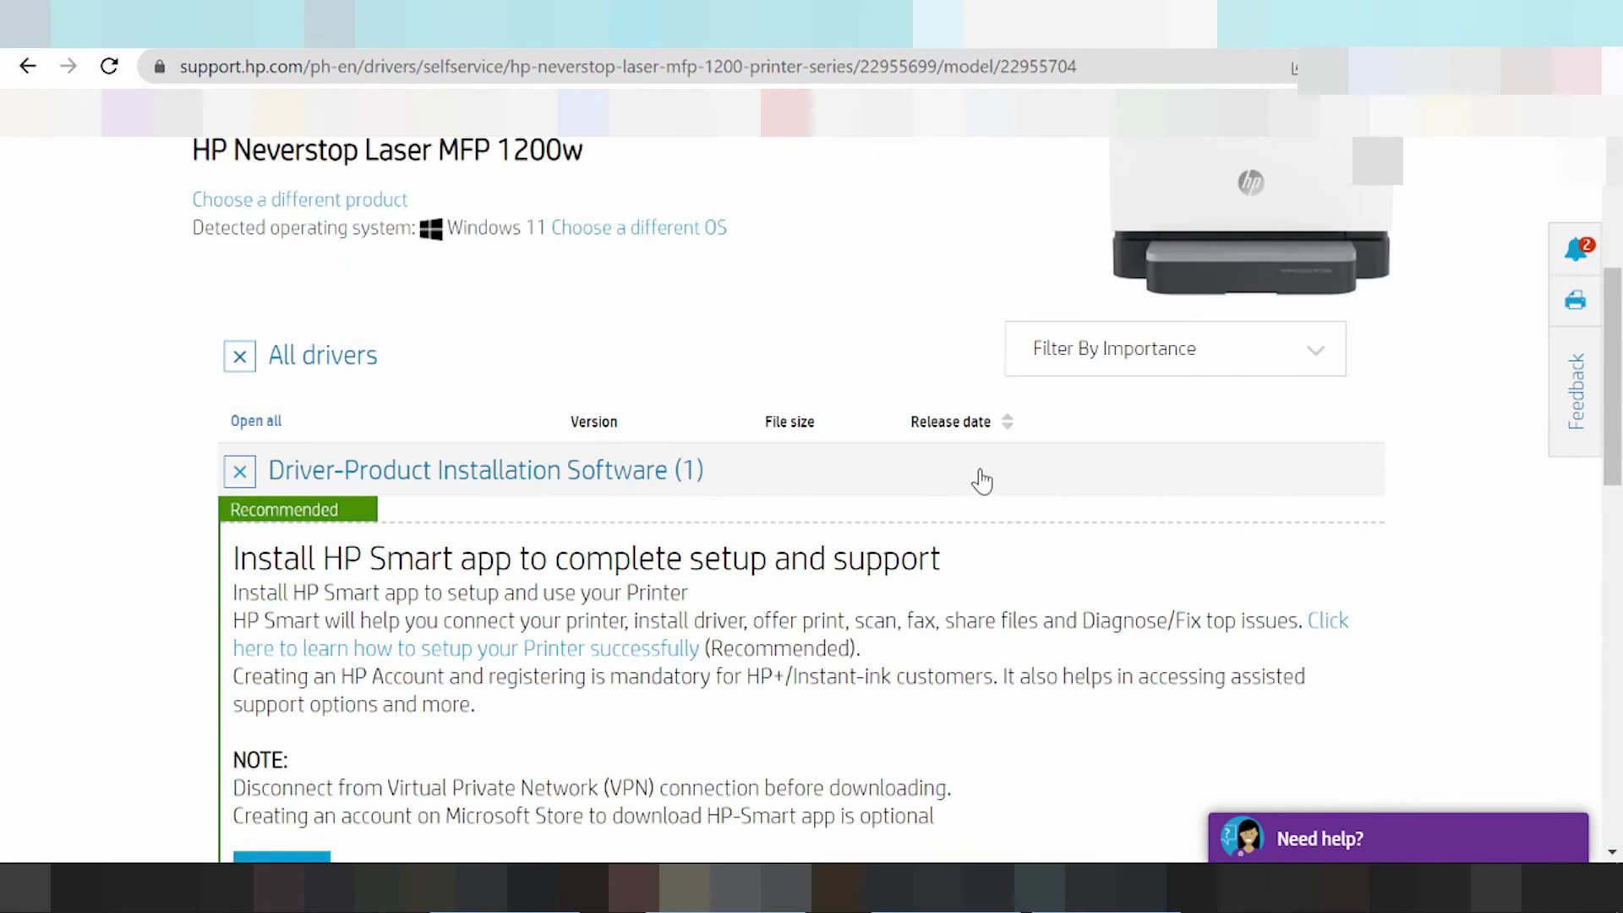
Expand Driver and Basic Drivers to show the 1200w/1202w Basic Drivers package, version 49.10.4644.
{"action": "scroll", "coordinate": [955, 478], "scroll_direction": "down", "scroll_amount": 3}
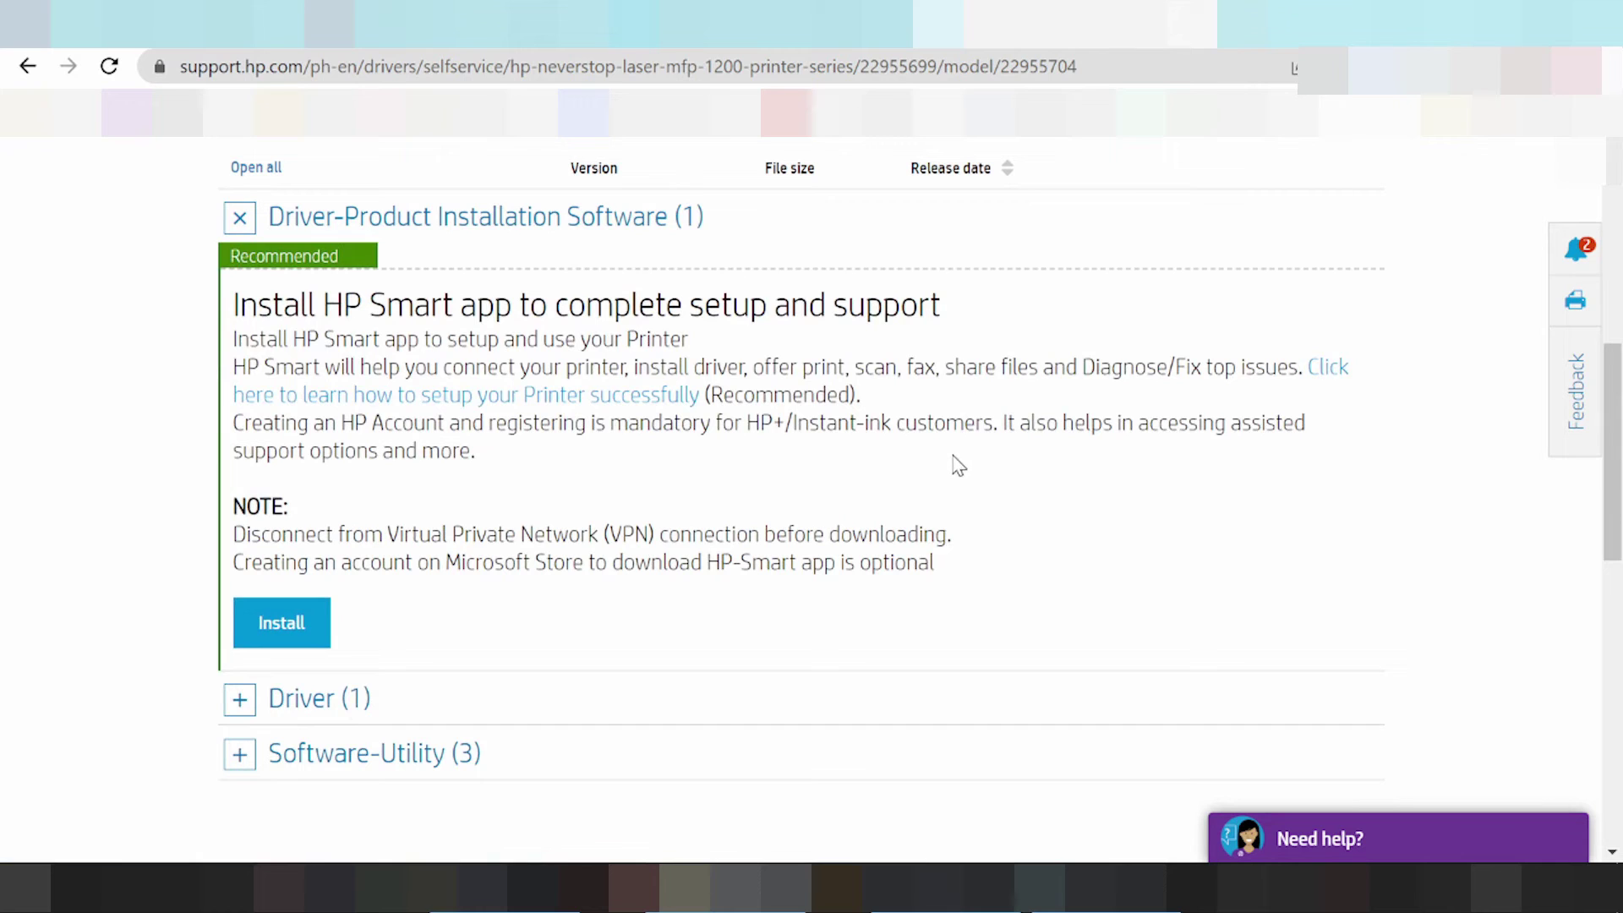
{"action": "left_click", "coordinate": [243, 702]}
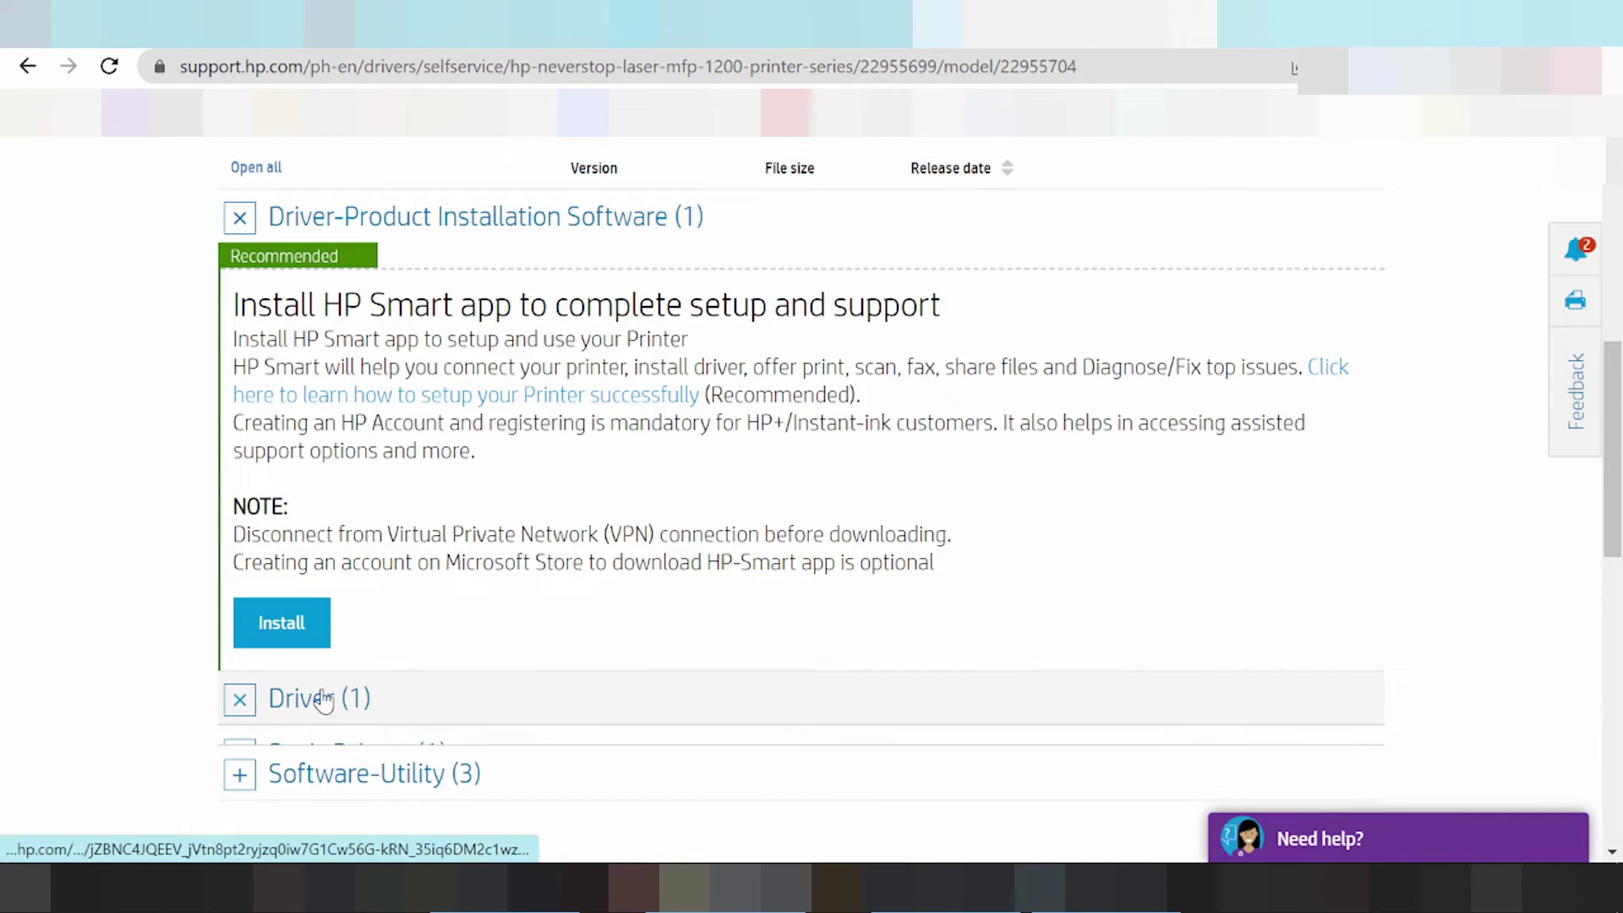
{"action": "scroll", "coordinate": [431, 642], "scroll_direction": "down", "scroll_amount": 3}
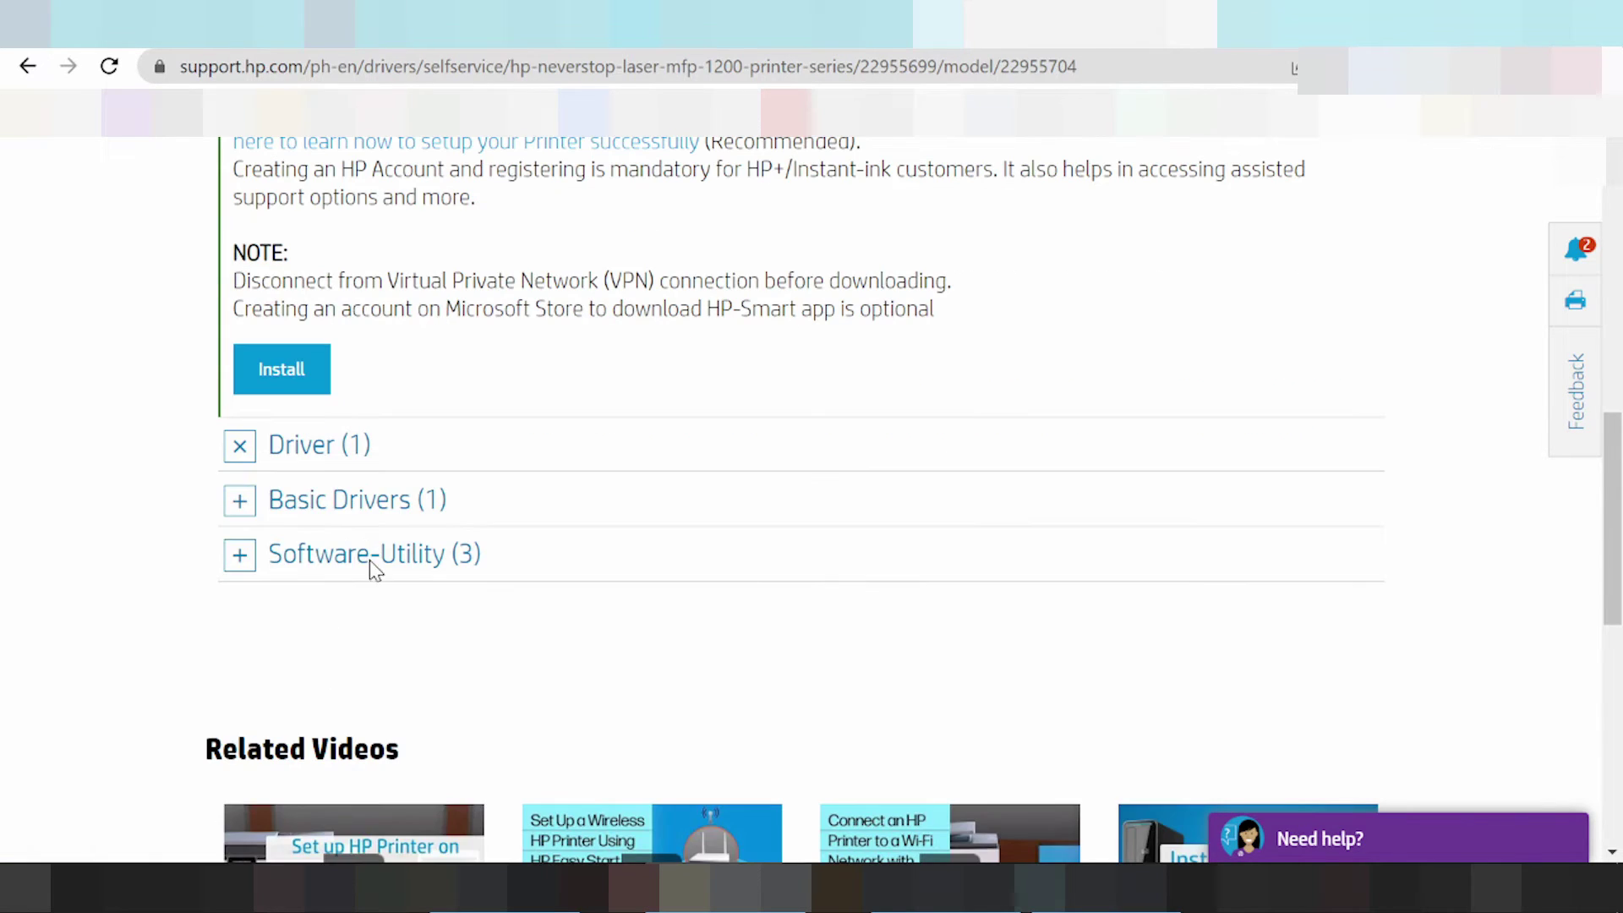
{"action": "left_click", "coordinate": [239, 501]}
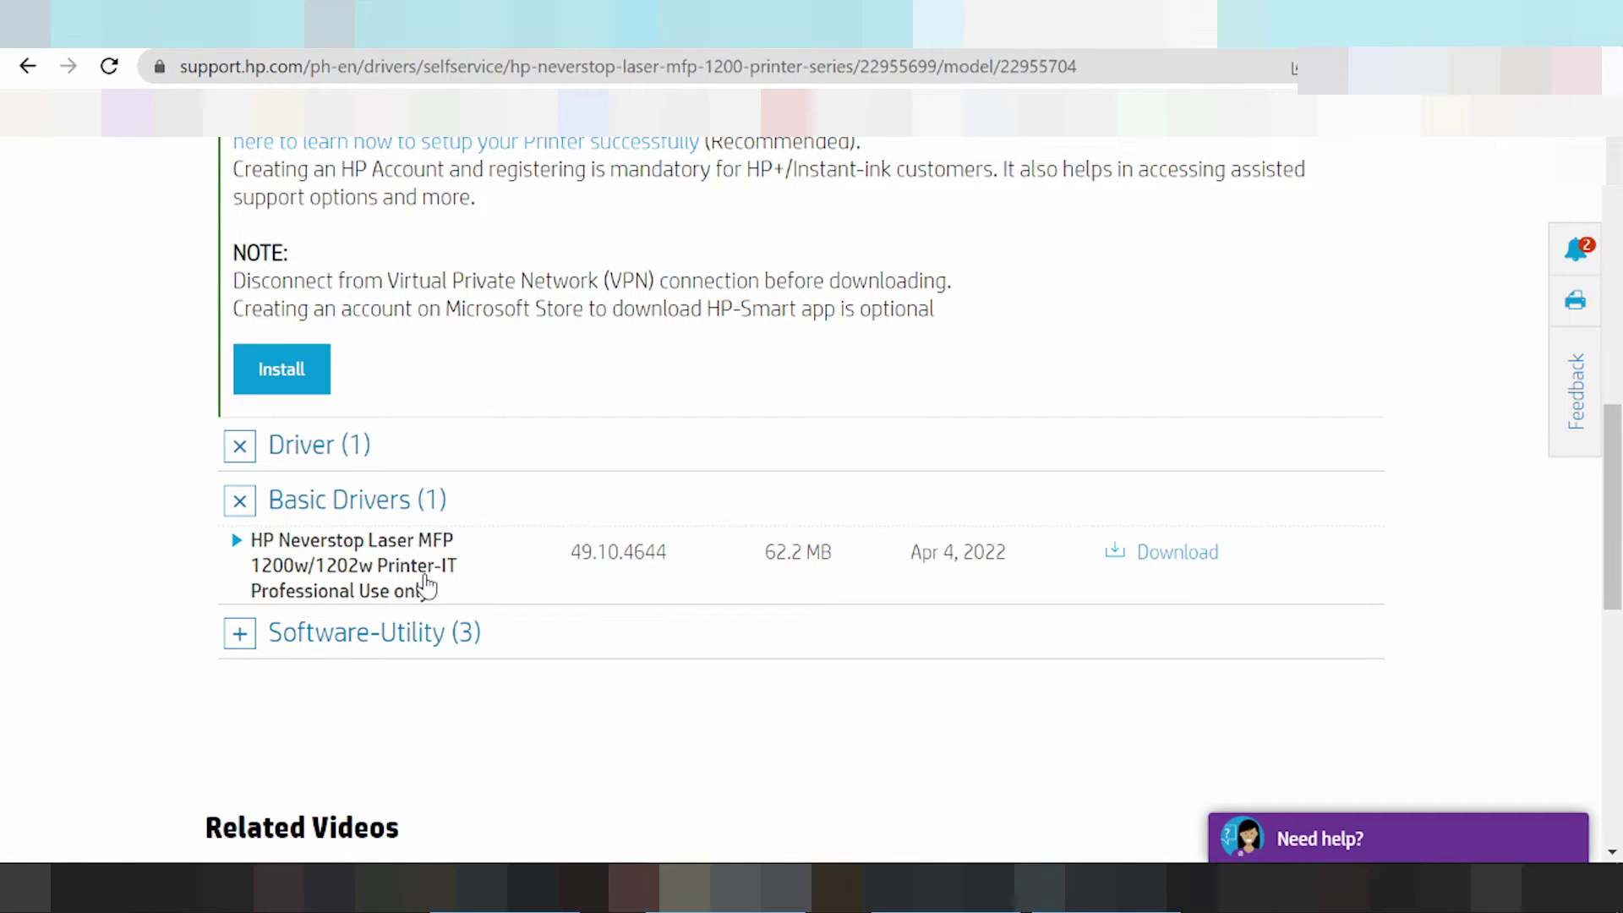
{"action": "scroll", "coordinate": [516, 490], "scroll_direction": "up", "scroll_amount": 3}
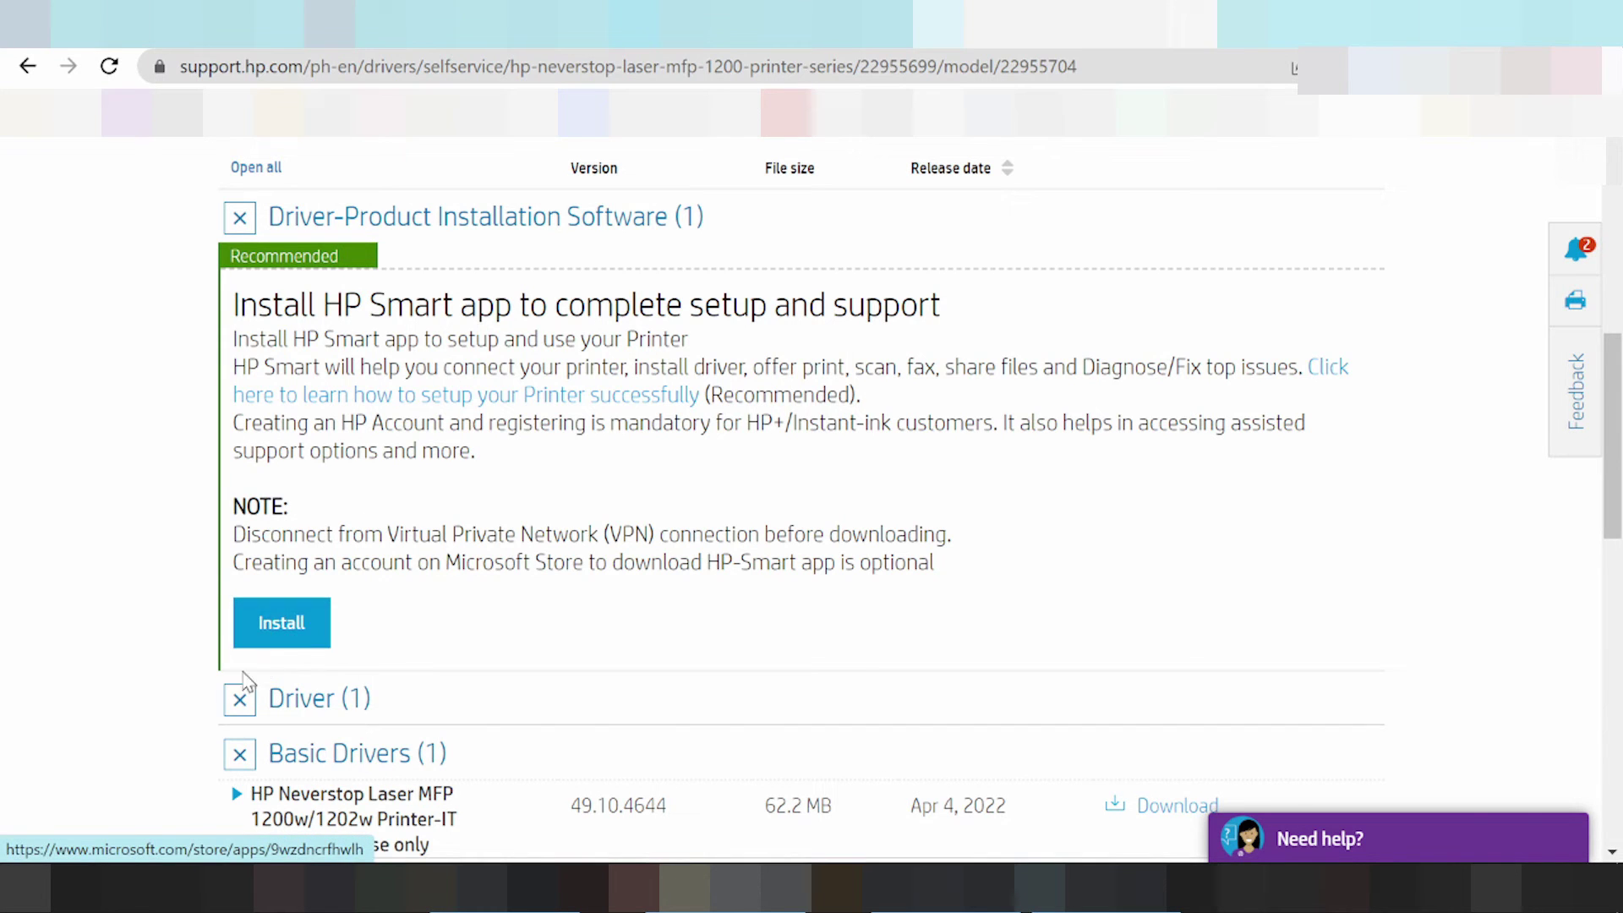
{"action": "left_click", "coordinate": [302, 623]}
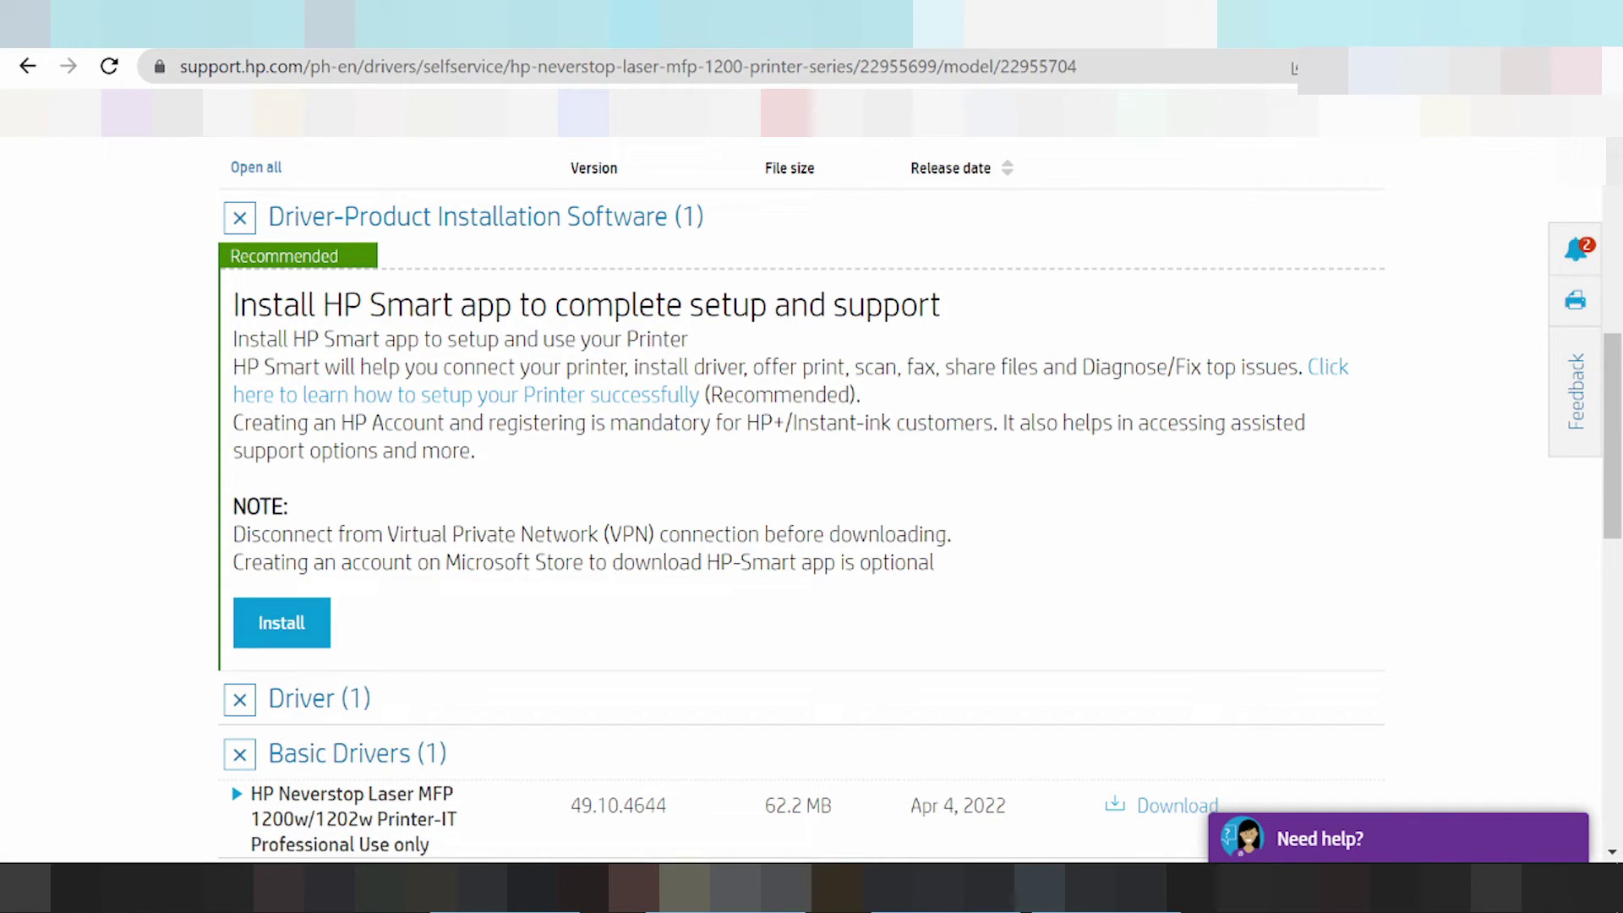
{"action": "scroll", "coordinate": [567, 291], "scroll_direction": "down", "scroll_amount": 1}
{"action": "scroll", "coordinate": [567, 291], "scroll_direction": "down", "scroll_amount": 2}
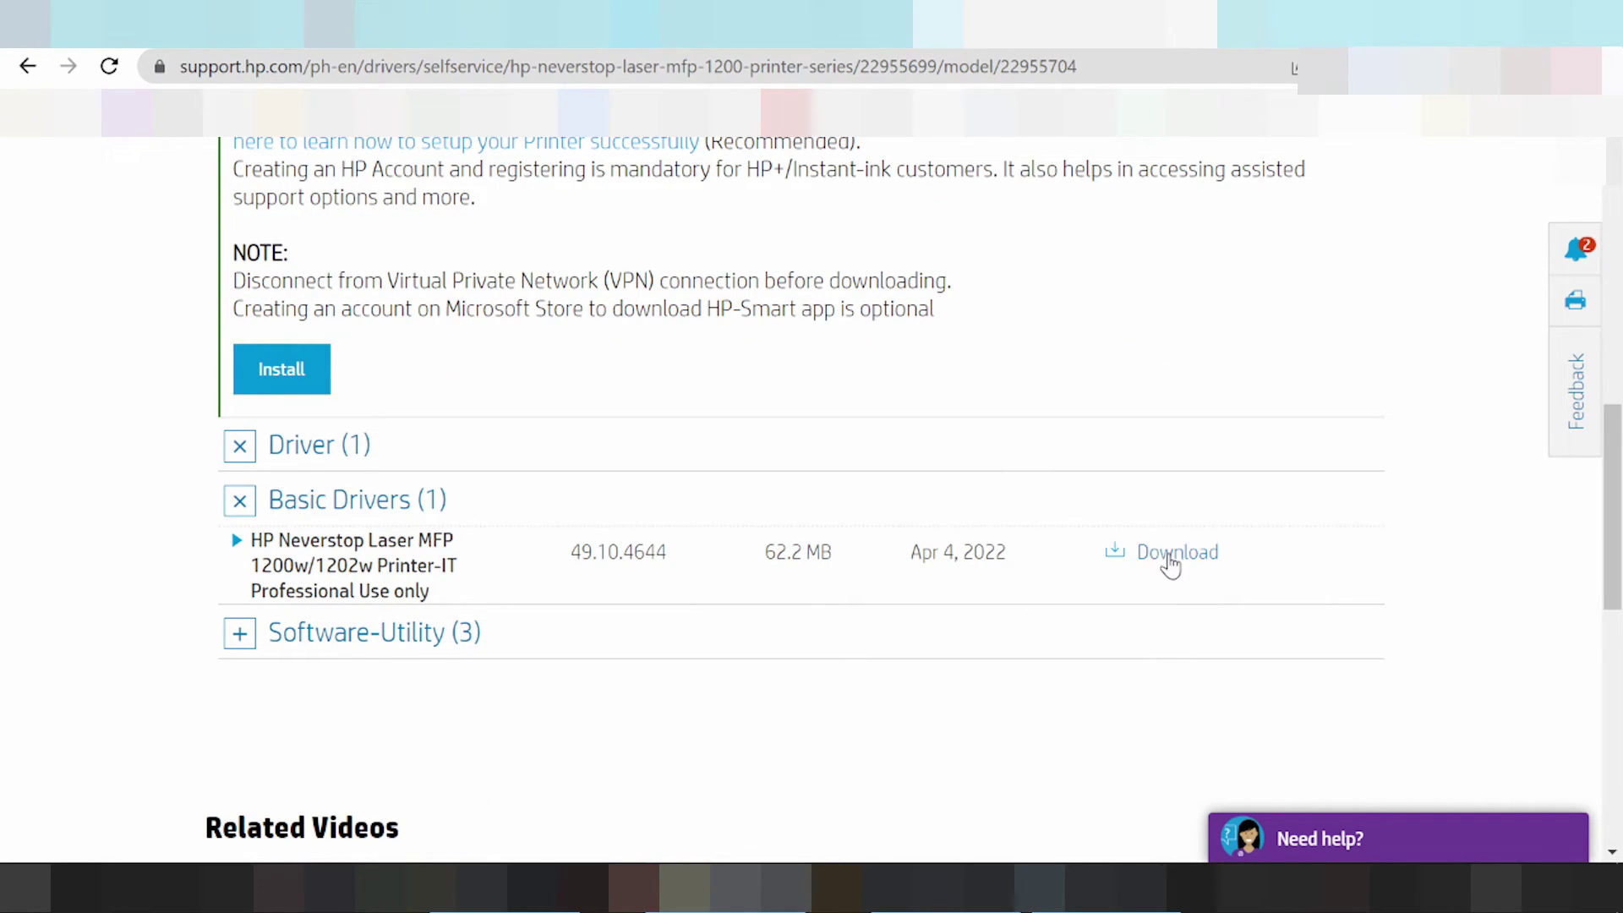
Highlight the Apr 4, 2022 date, 62.2 MB size and 49.10.4644 version, then download the driver.
{"action": "left_click_drag", "start_coordinate": [910, 552], "coordinate": [1007, 554]}
{"action": "left_click_drag", "start_coordinate": [763, 552], "coordinate": [792, 553]}
{"action": "left_click_drag", "start_coordinate": [570, 552], "coordinate": [634, 553]}
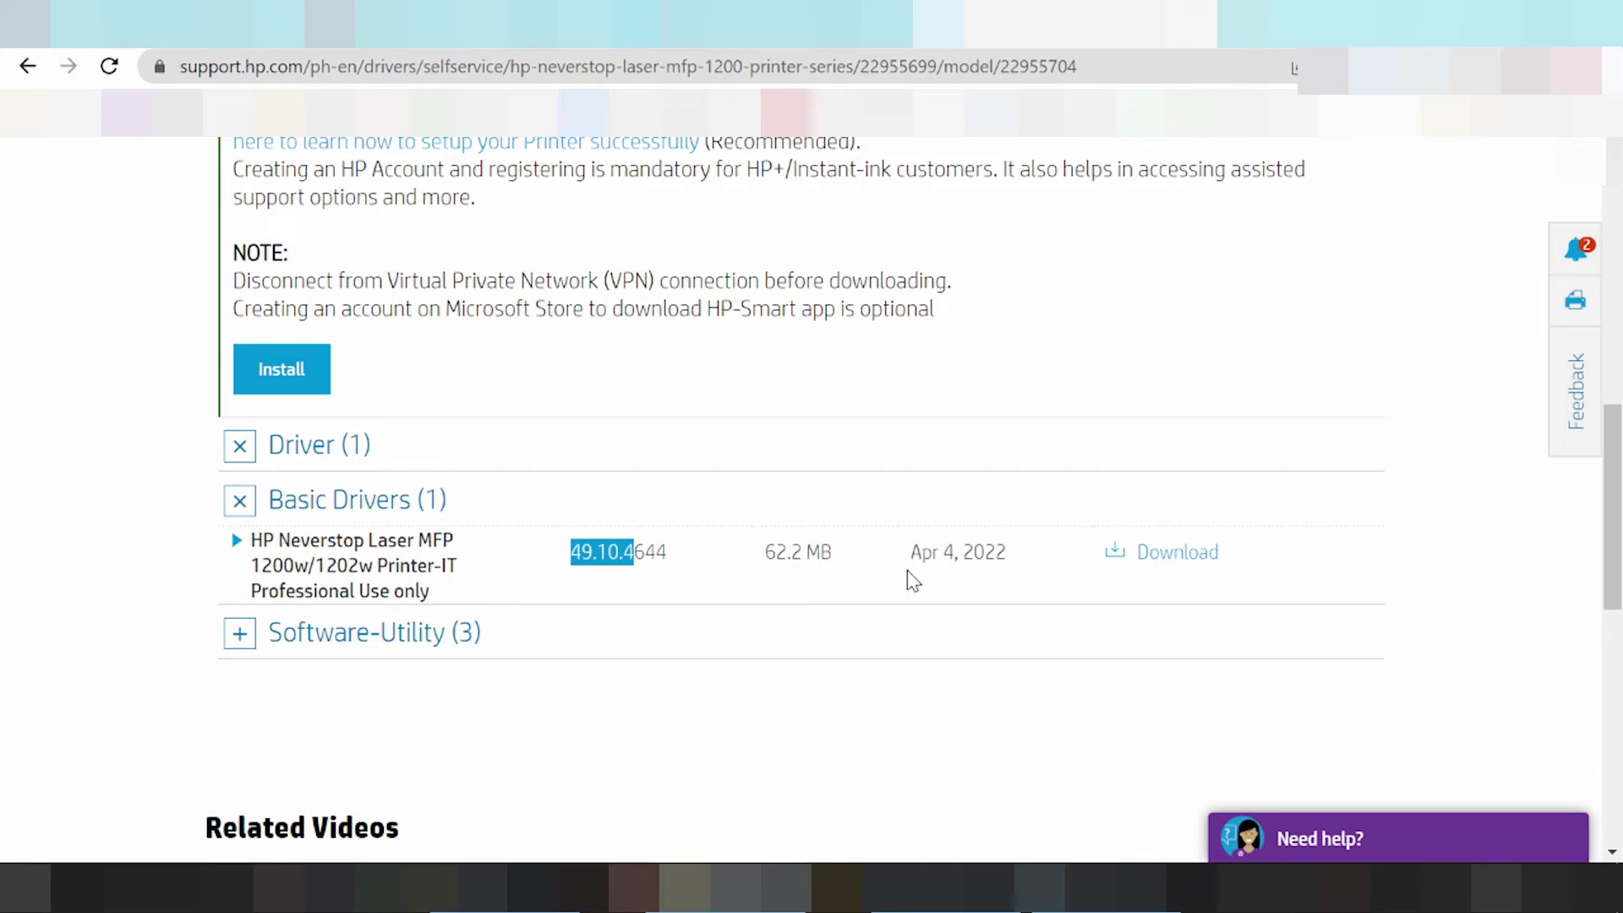
{"action": "left_click", "coordinate": [1160, 564]}
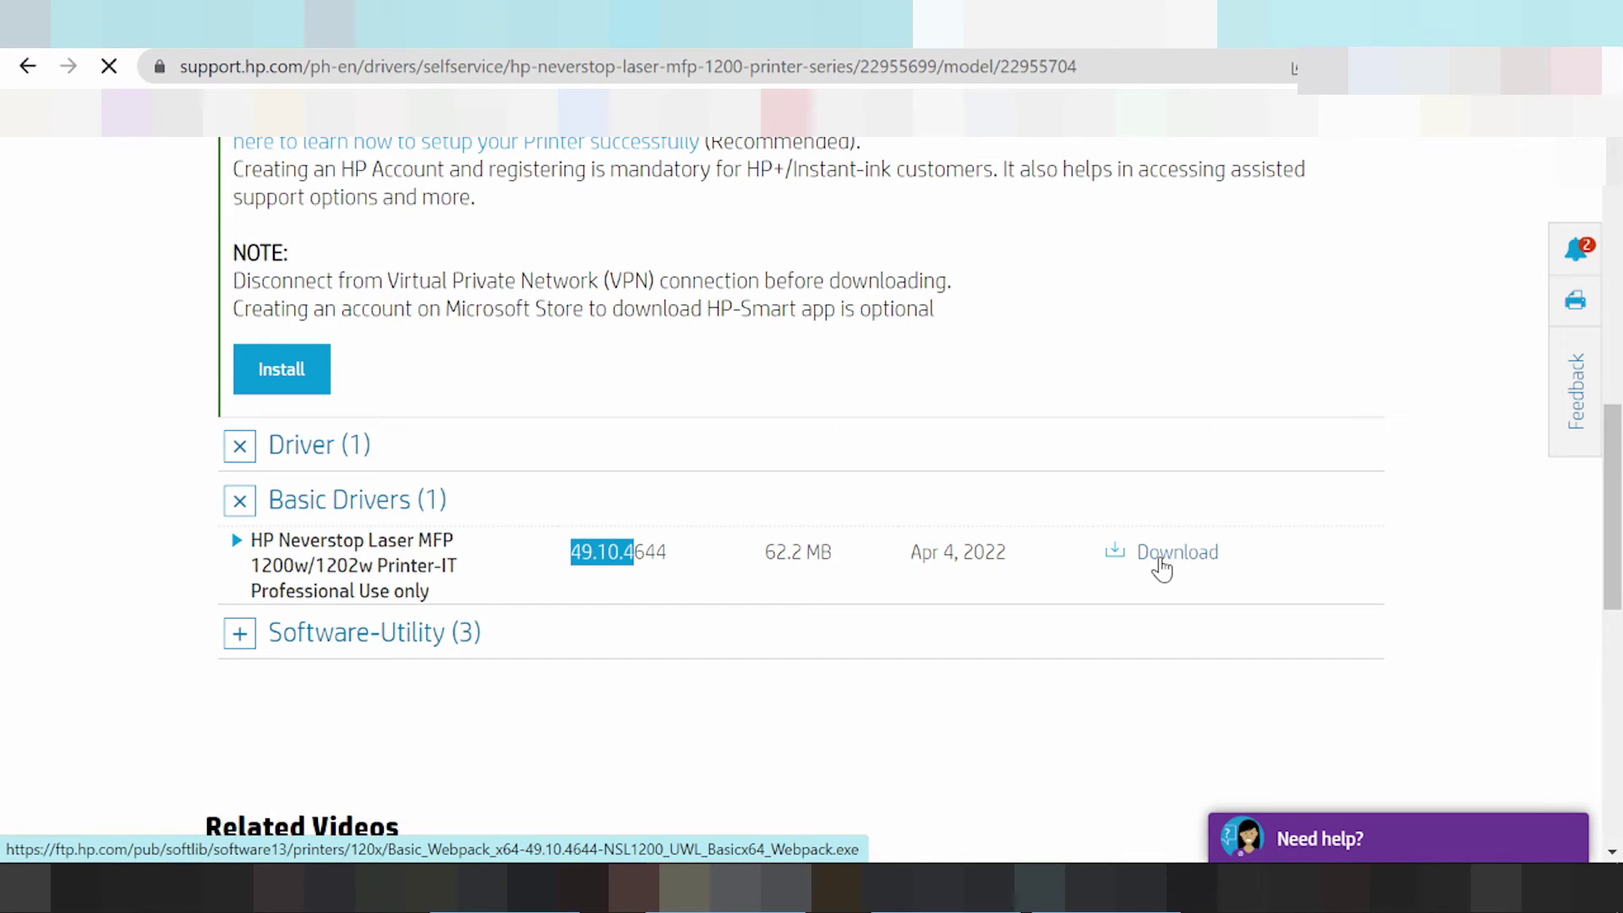